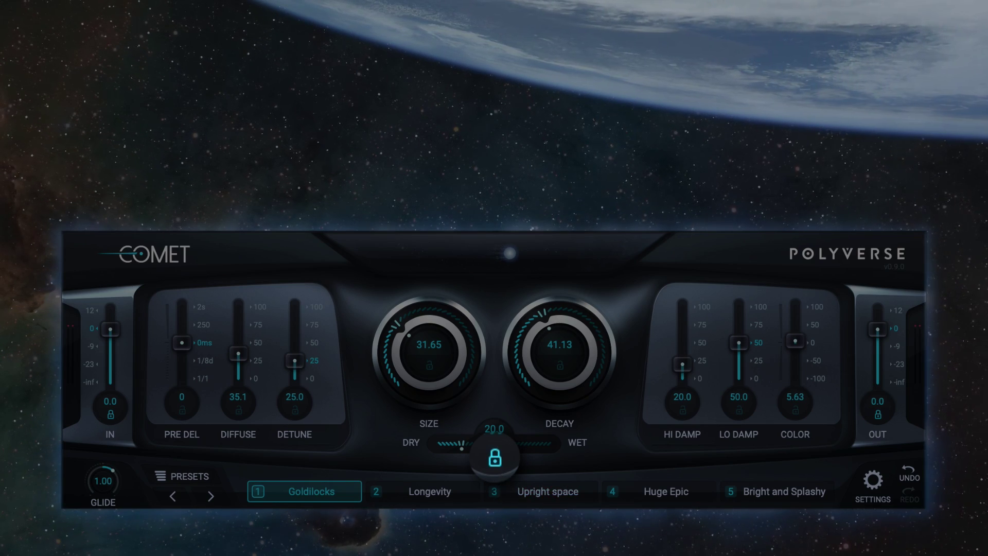
# Step forward through the factory presets until Tangy Tango loads.
pyautogui.click(209, 497)
pyautogui.click(210, 497)
pyautogui.click(210, 496)
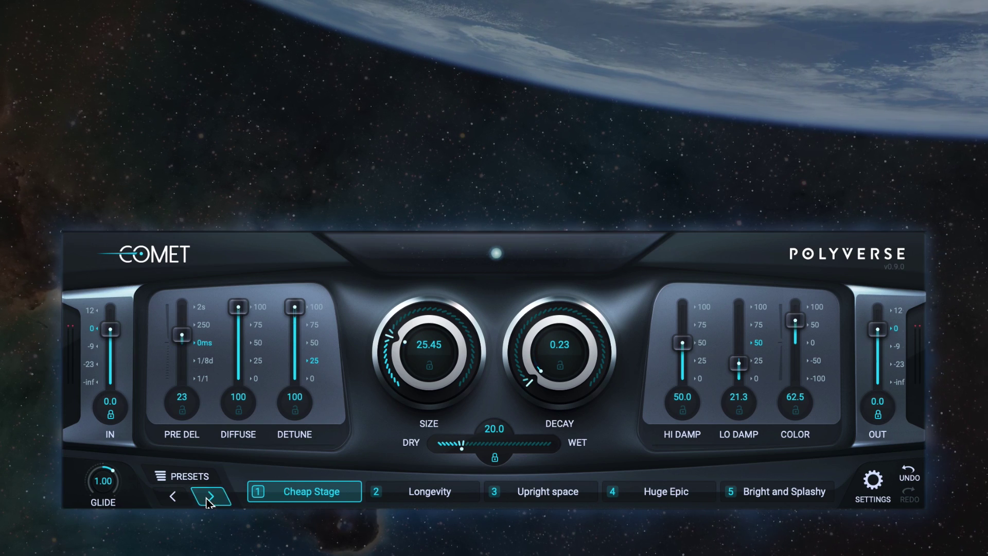
pyautogui.click(210, 496)
pyautogui.click(210, 496)
pyautogui.click(210, 496)
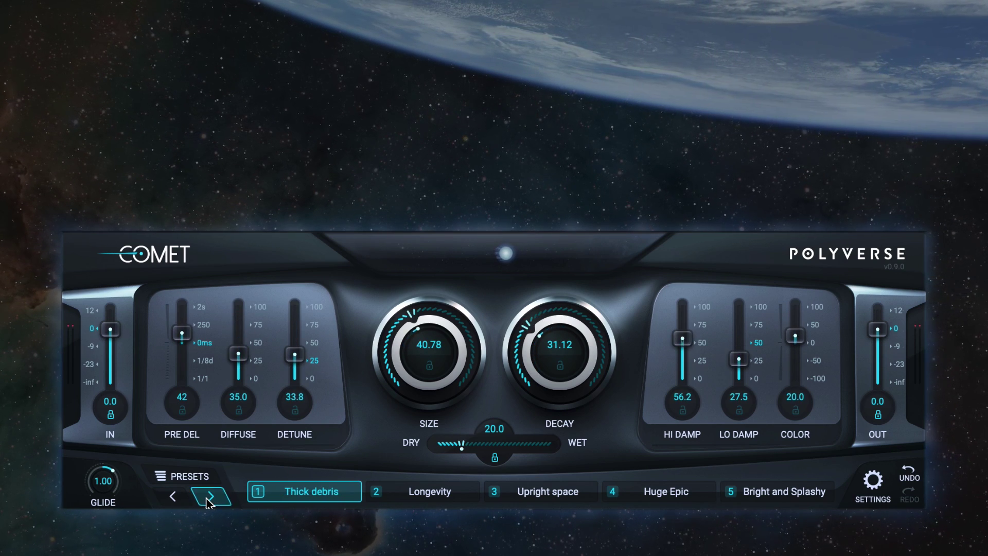
pyautogui.click(210, 497)
pyautogui.click(208, 498)
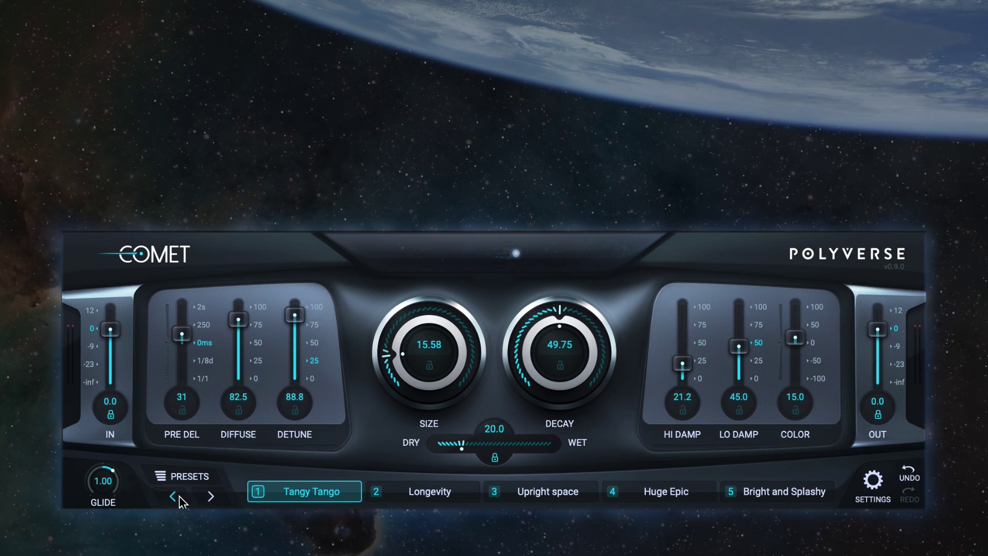
# Step back two presets, then forward past Wide dry and Tangy Tango to Dark boom.
pyautogui.click(175, 497)
pyautogui.click(177, 498)
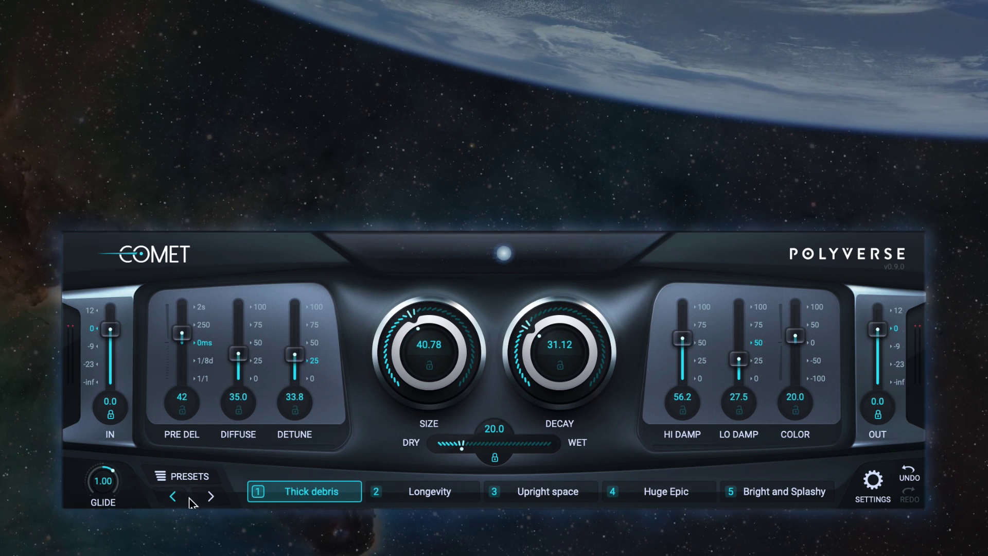
pyautogui.click(210, 497)
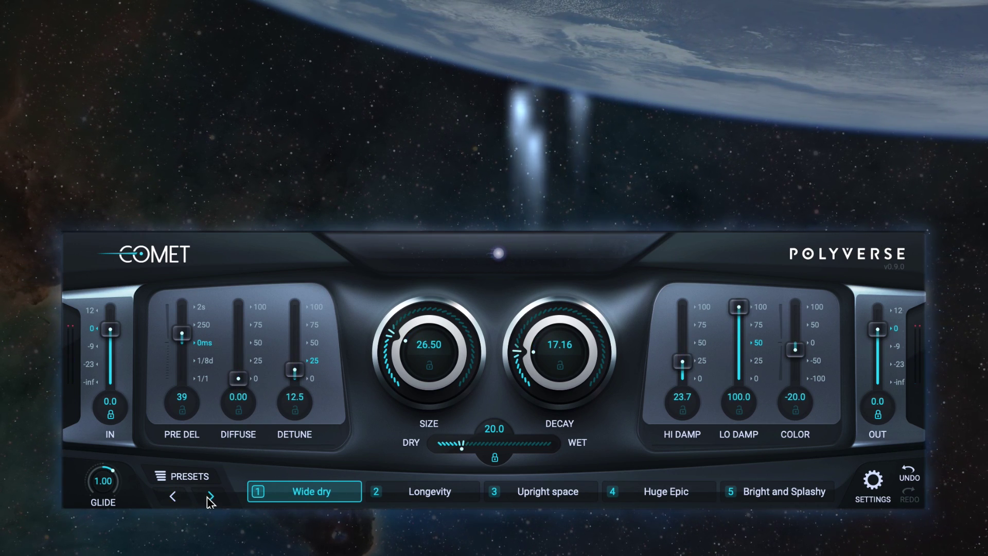
pyautogui.click(209, 498)
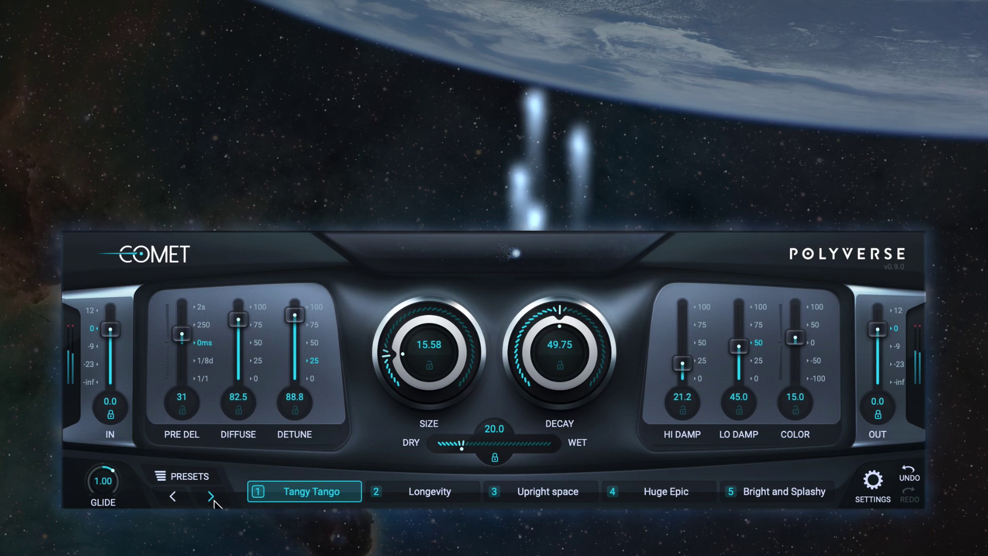
pyautogui.click(208, 498)
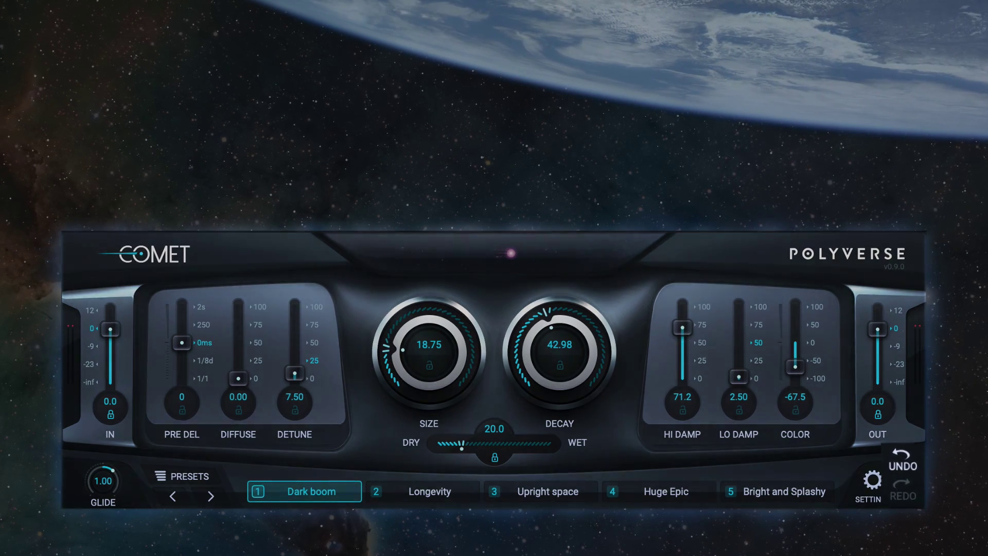
pyautogui.click(909, 472)
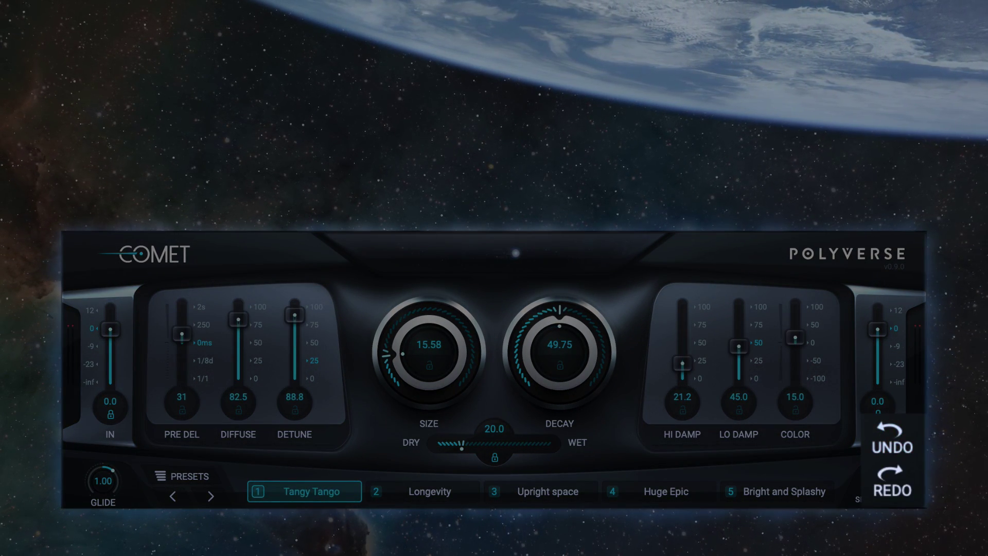
pyautogui.click(894, 481)
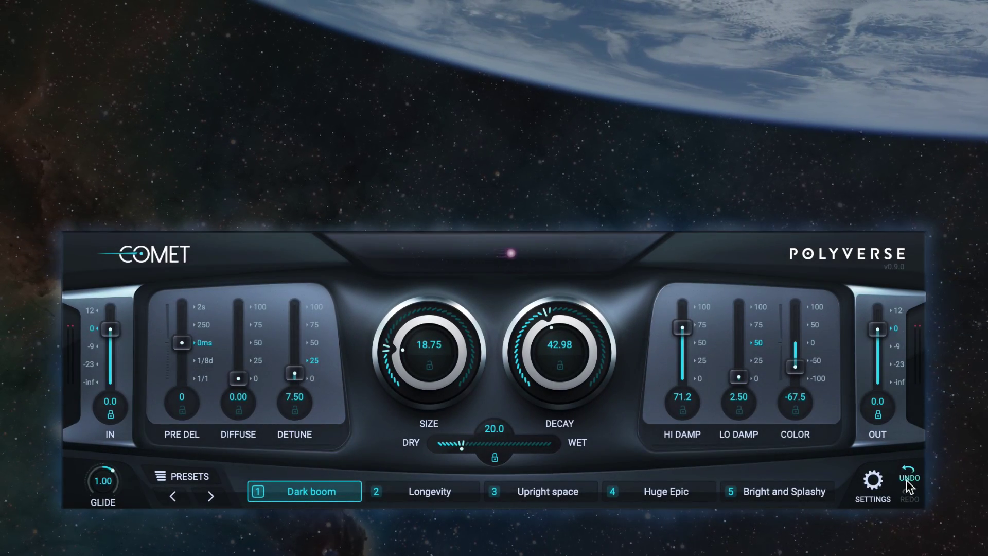
pyautogui.click(911, 480)
pyautogui.click(909, 498)
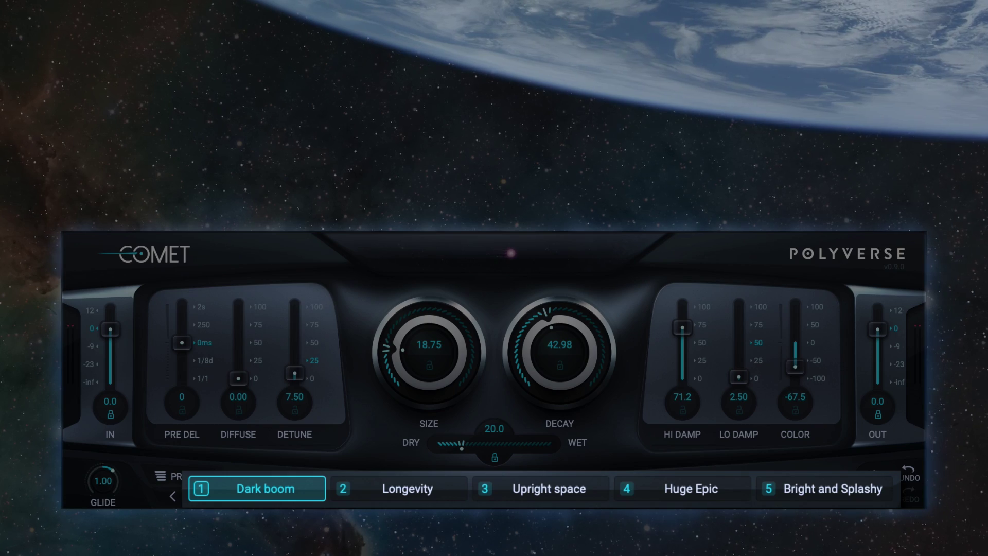
# Set slot 2 to Soft ending and slot 3 to Brass bolder, raising size to about 48.
pyautogui.click(402, 496)
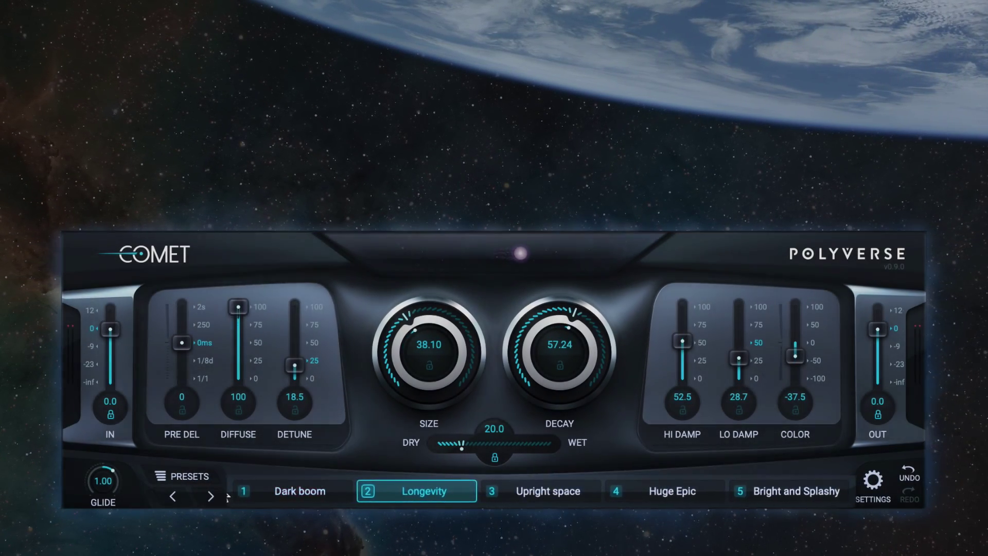
pyautogui.click(211, 496)
pyautogui.click(211, 497)
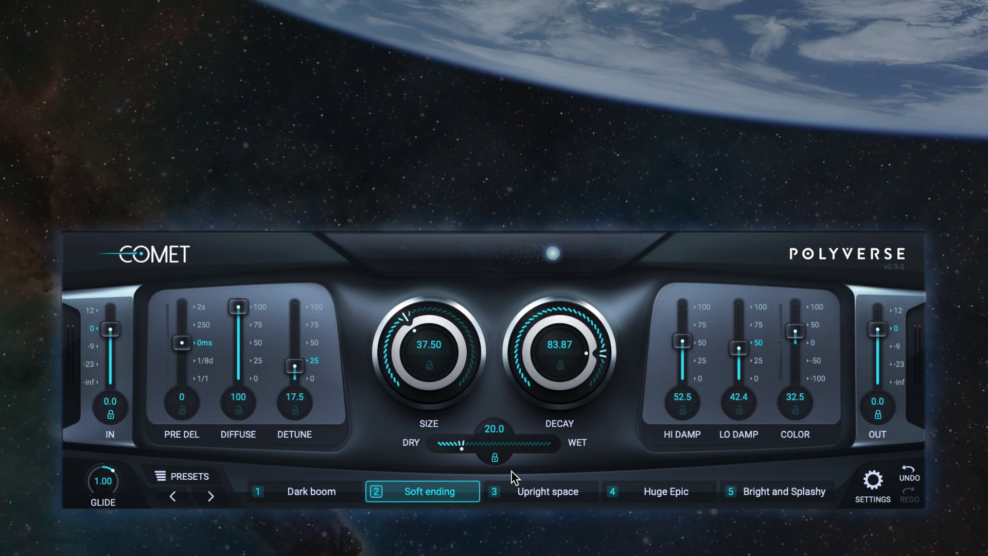
pyautogui.click(544, 493)
pyautogui.click(211, 497)
pyautogui.click(211, 497)
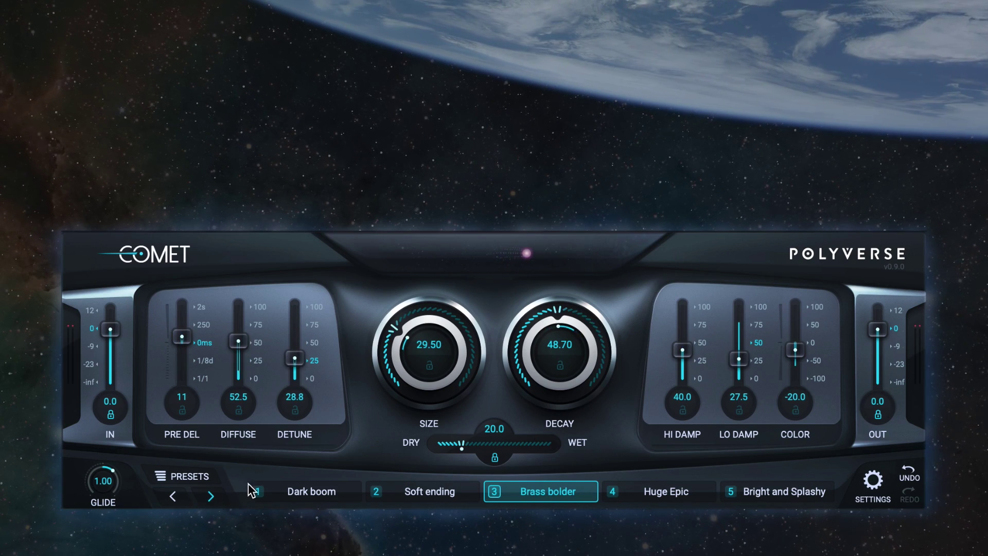
pyautogui.moveTo(385, 357); pyautogui.dragTo(425, 311)
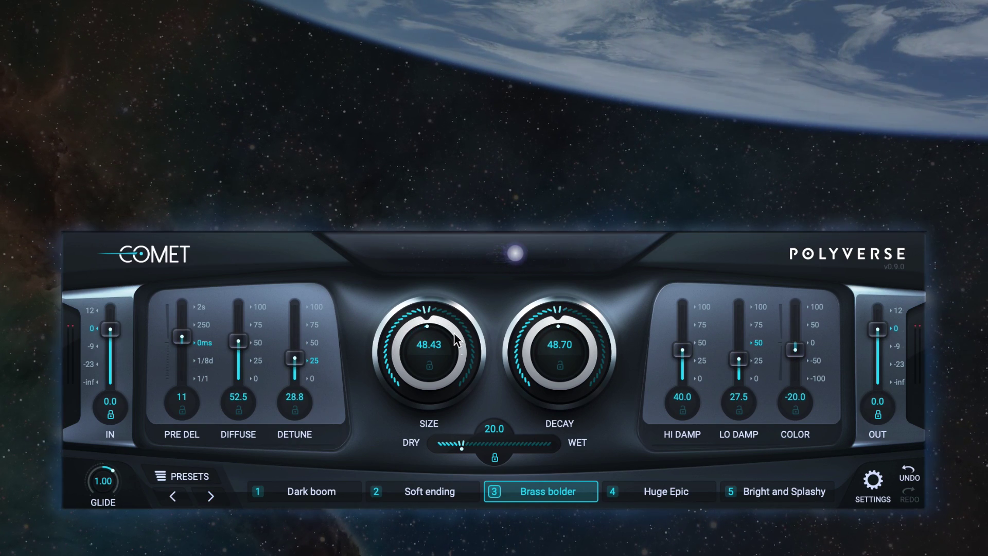
# Audition slots 2 through 5, then return to Dark boom in slot 1.
pyautogui.click(434, 490)
pyautogui.click(515, 489)
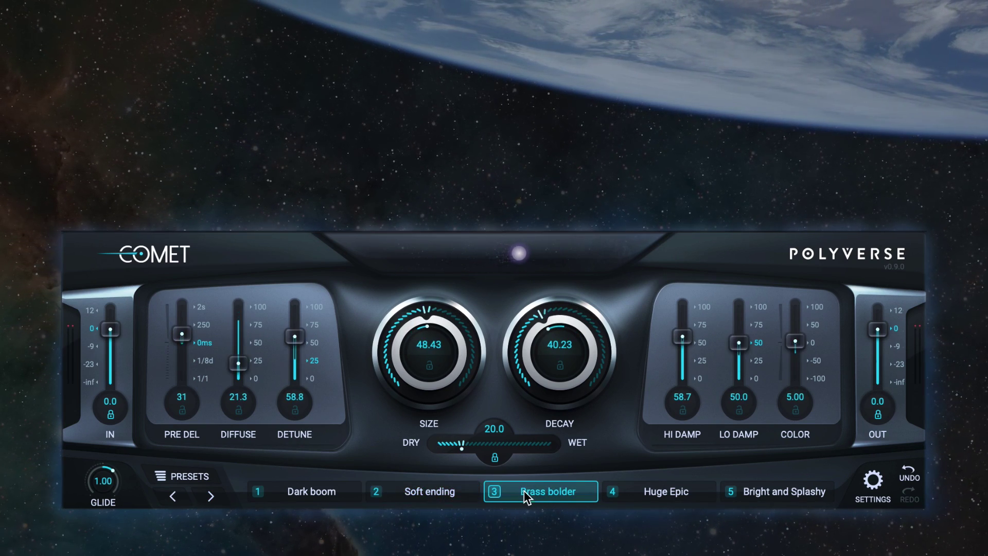
pyautogui.click(642, 490)
pyautogui.click(765, 493)
pyautogui.click(679, 496)
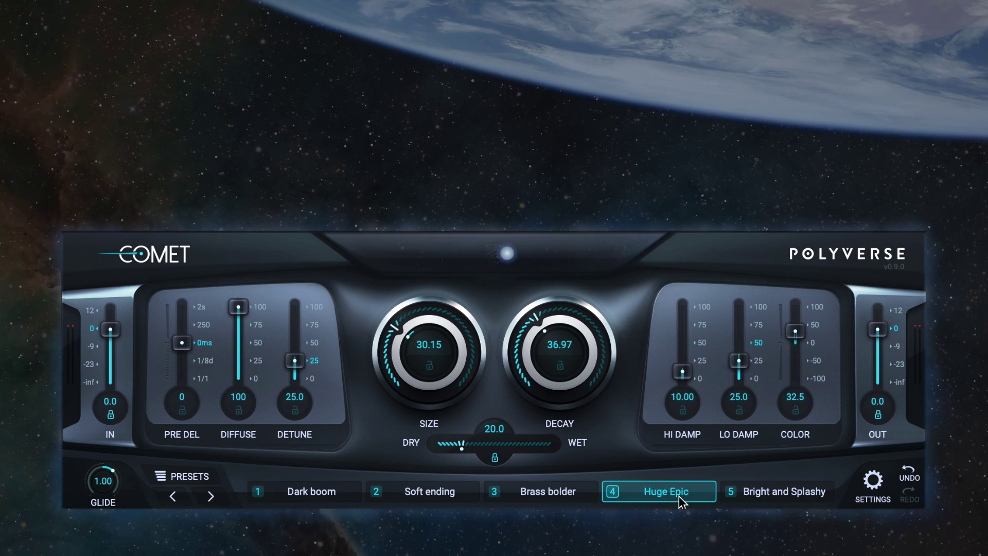
pyautogui.click(569, 492)
pyautogui.click(433, 494)
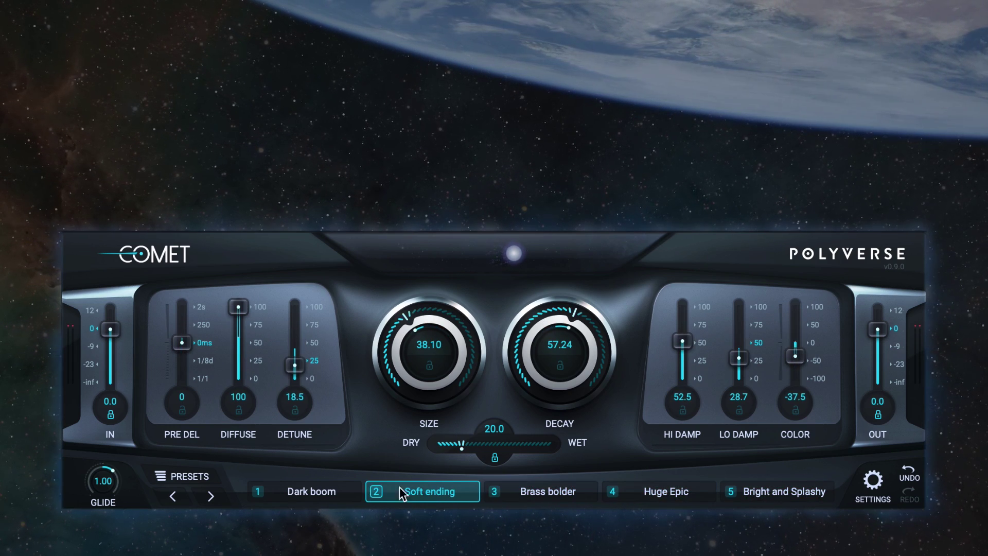
pyautogui.click(332, 494)
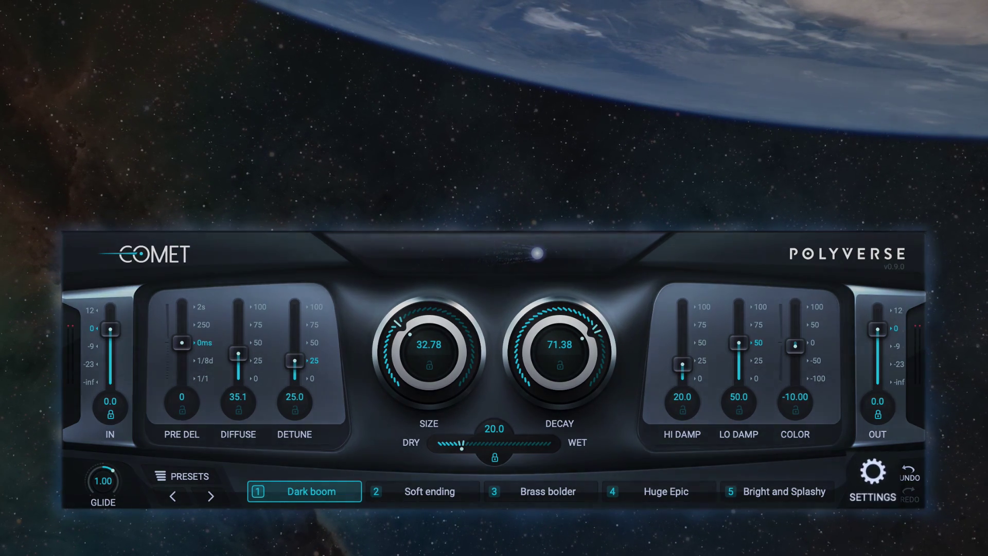
# In settings, set knobs to Round mode, map Size to CC 20 and Decay to CC 21, then unmap both.
pyautogui.click(861, 461)
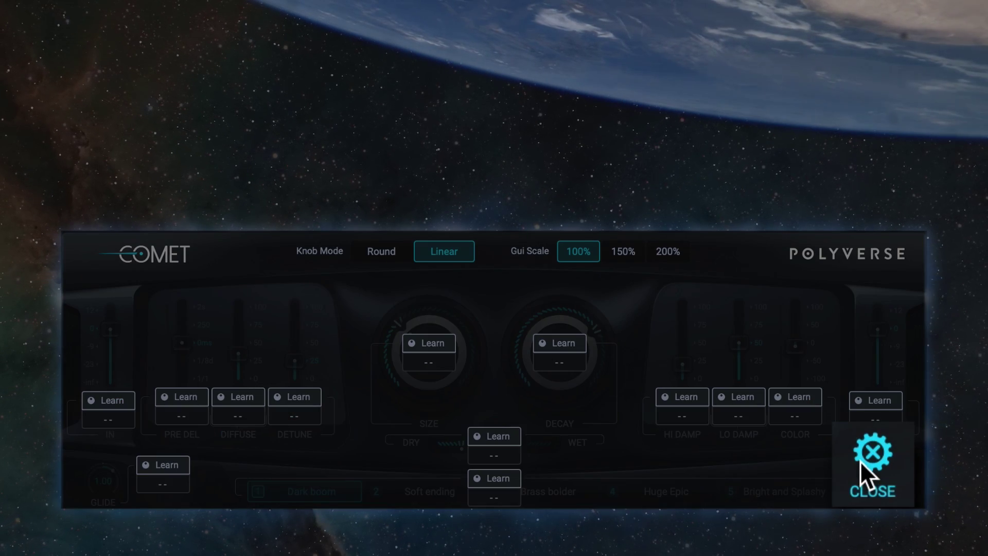
pyautogui.click(380, 258)
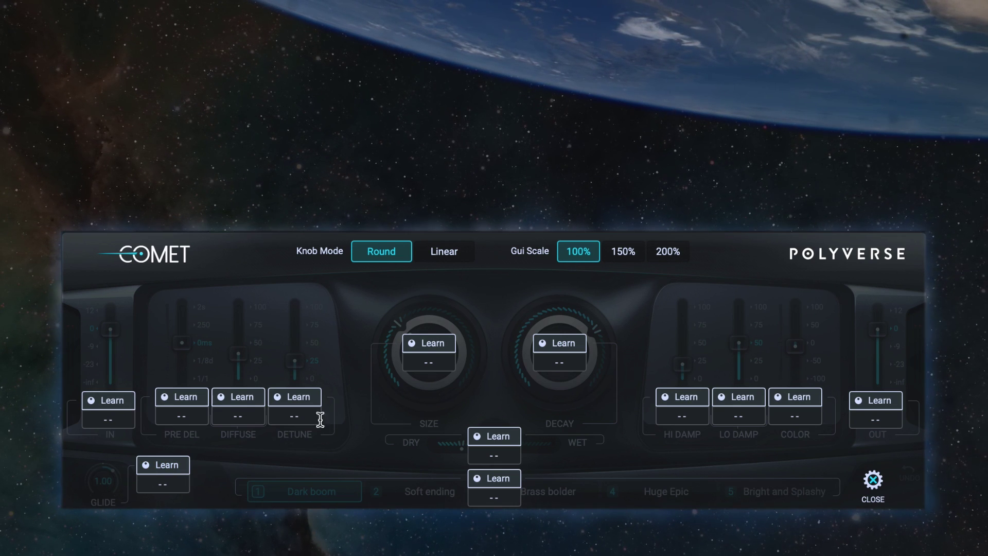
pyautogui.click(431, 343)
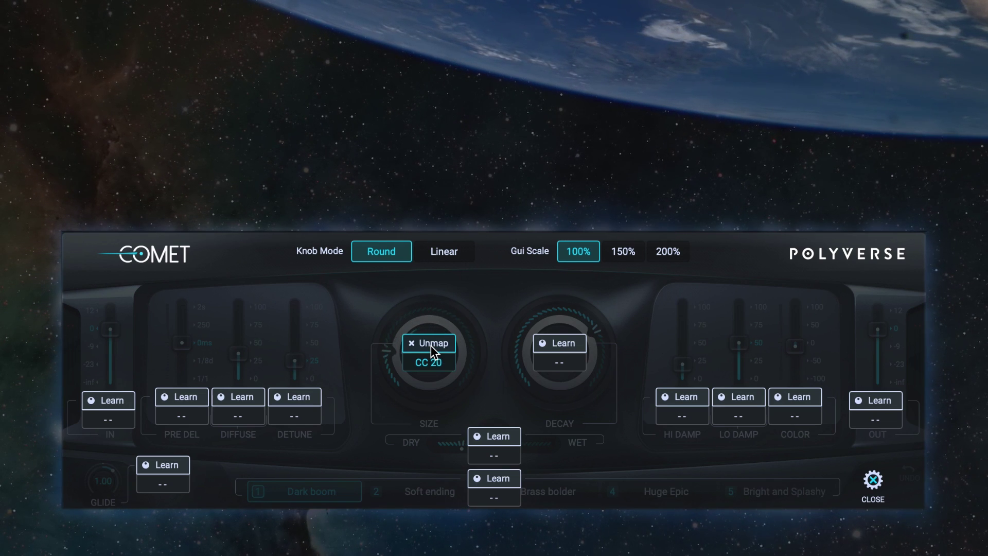
pyautogui.click(551, 346)
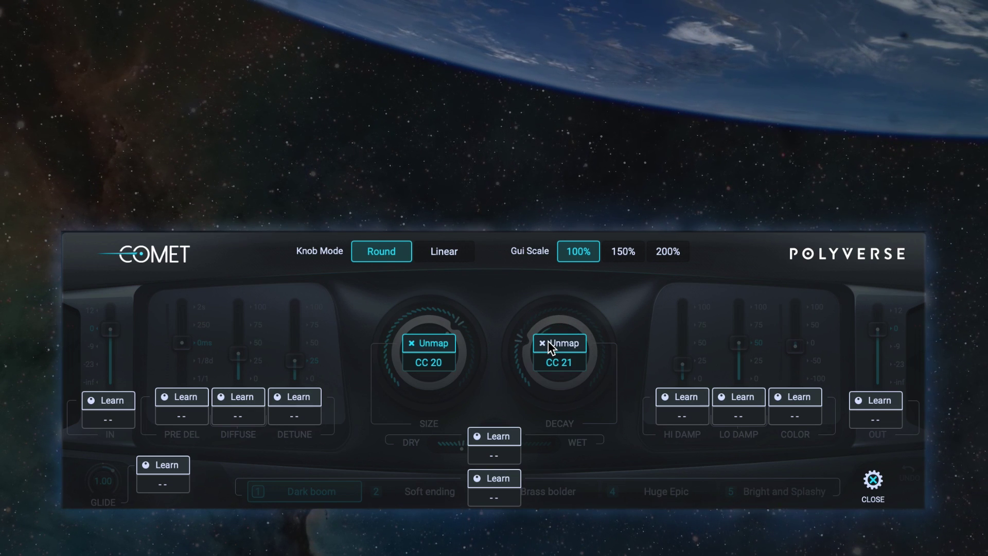
pyautogui.click(572, 346)
pyautogui.click(449, 346)
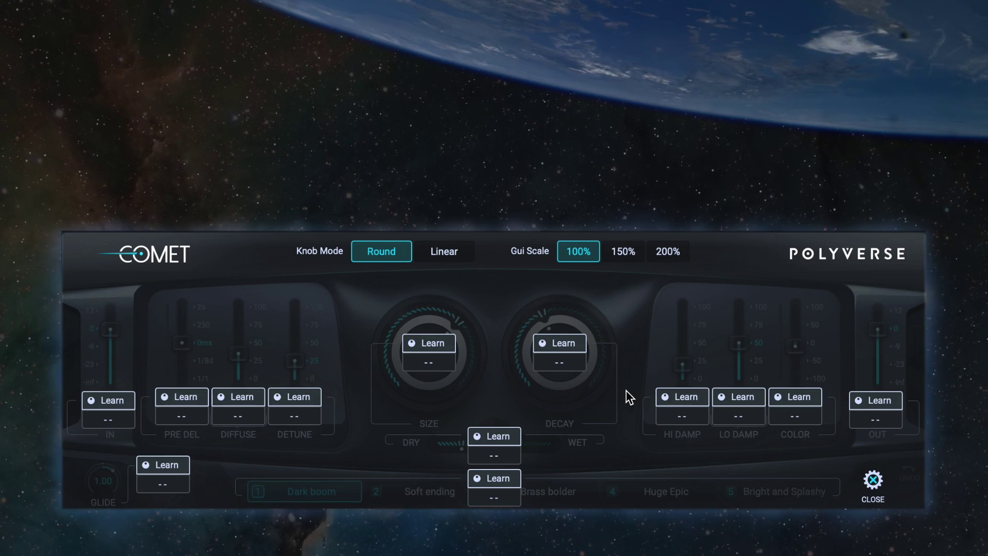
pyautogui.click(874, 481)
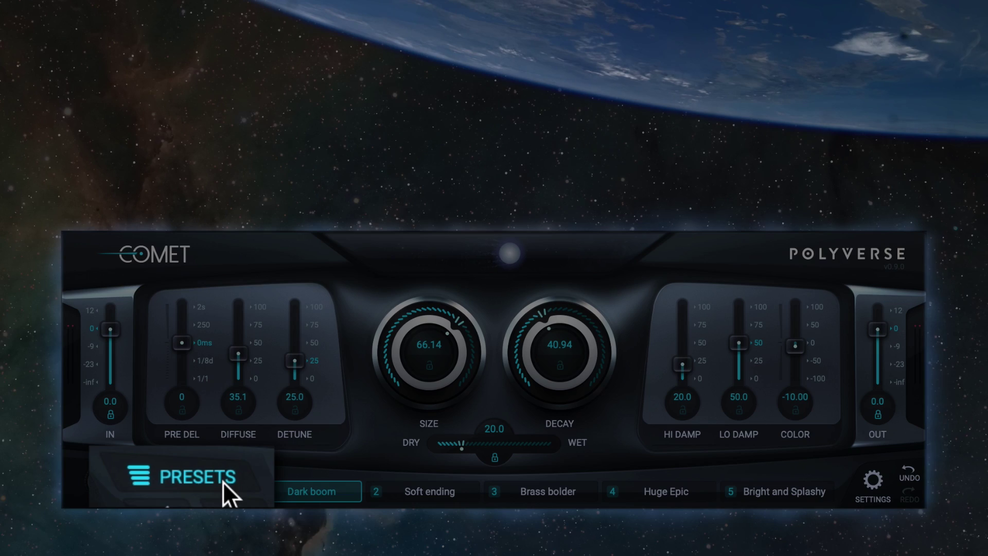
# Open the preset browser, flip through Medium, Large, Eternal and Artsy, and settle on myPresets.
pyautogui.click(223, 481)
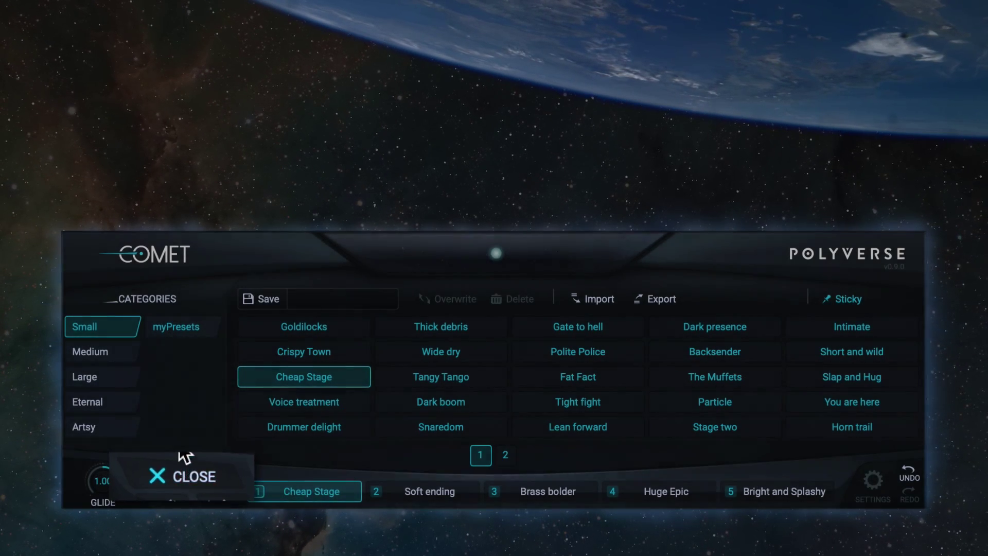
pyautogui.click(110, 355)
pyautogui.click(106, 371)
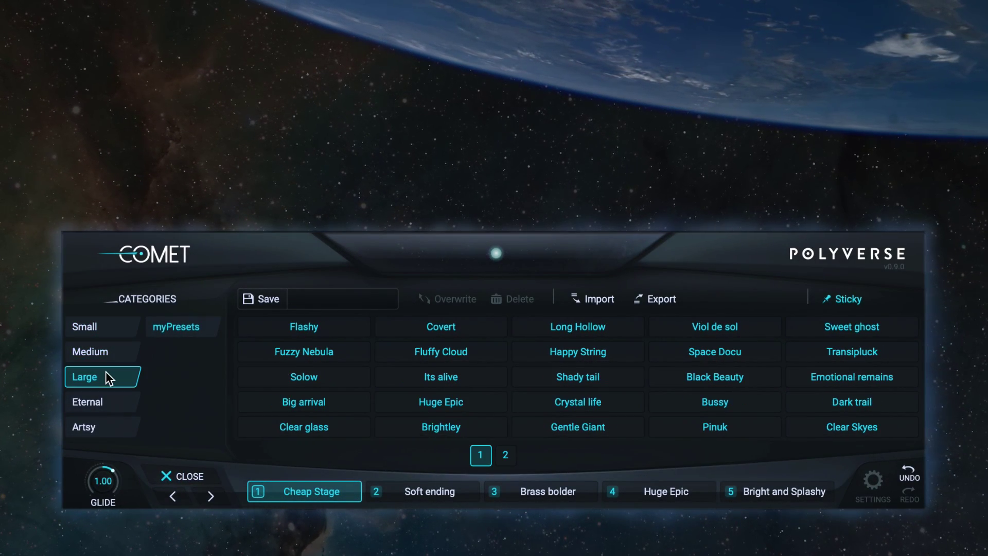
pyautogui.click(109, 407)
pyautogui.click(113, 423)
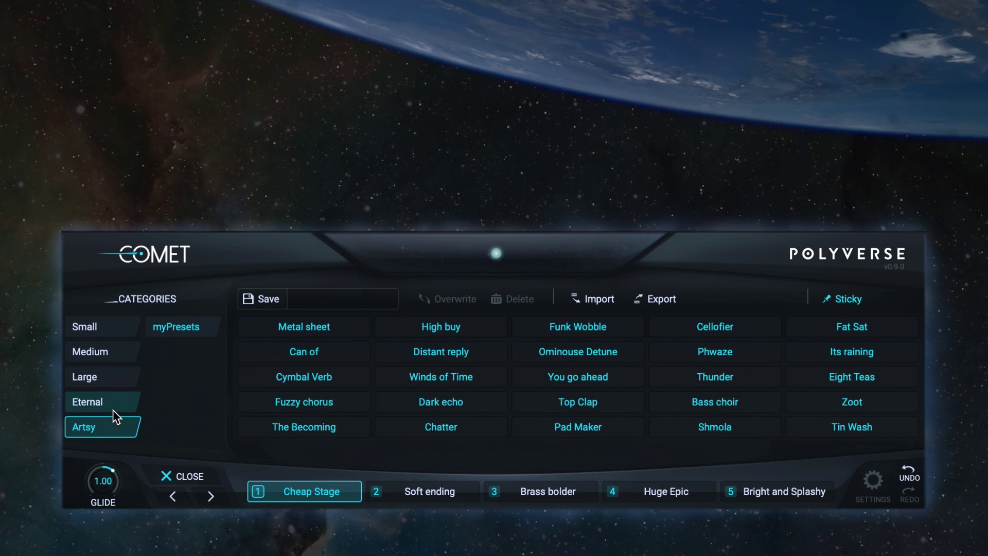
pyautogui.click(113, 406)
pyautogui.click(113, 379)
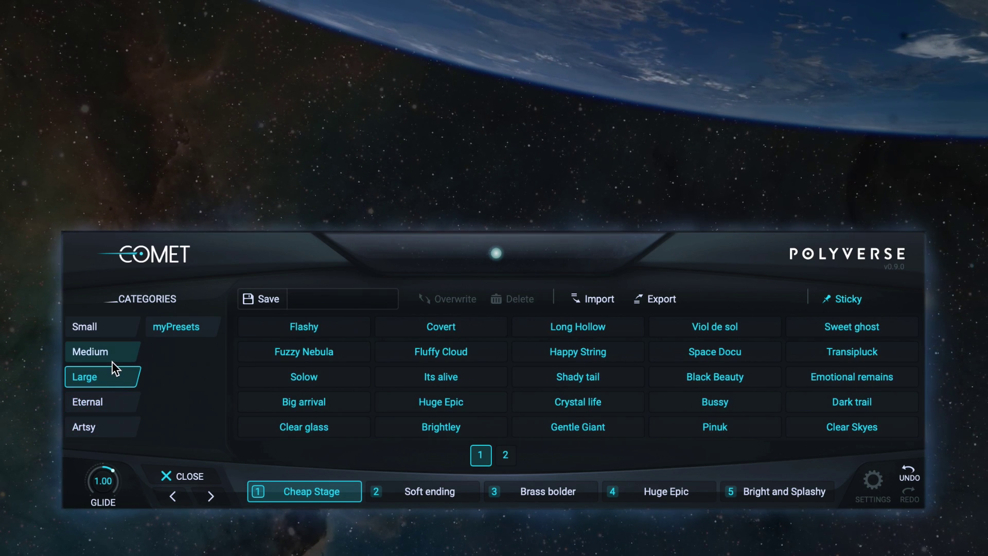
pyautogui.click(111, 352)
pyautogui.click(185, 328)
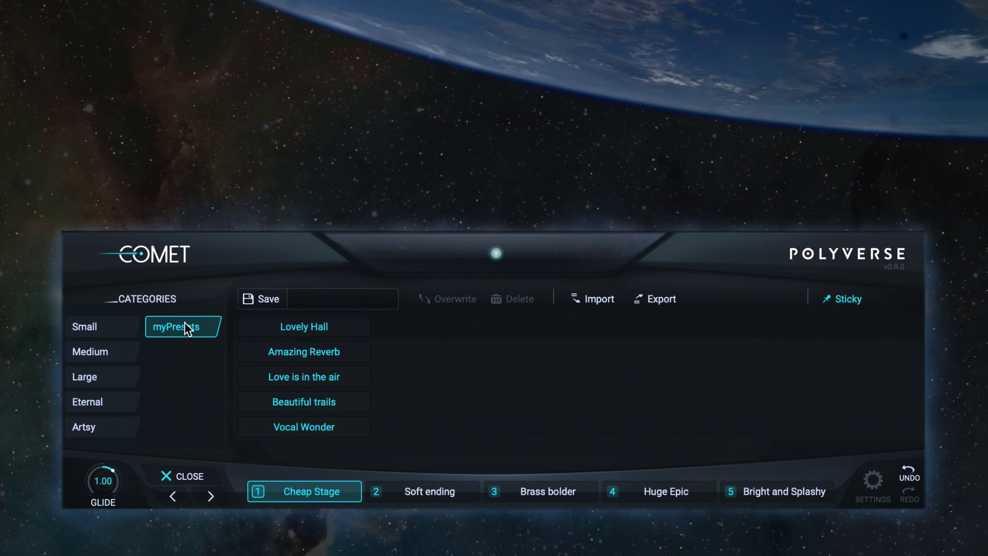
# Save the current settings as a preset named 'Space Exploration', then delete it.
pyautogui.click(300, 298)
pyautogui.write('Space')
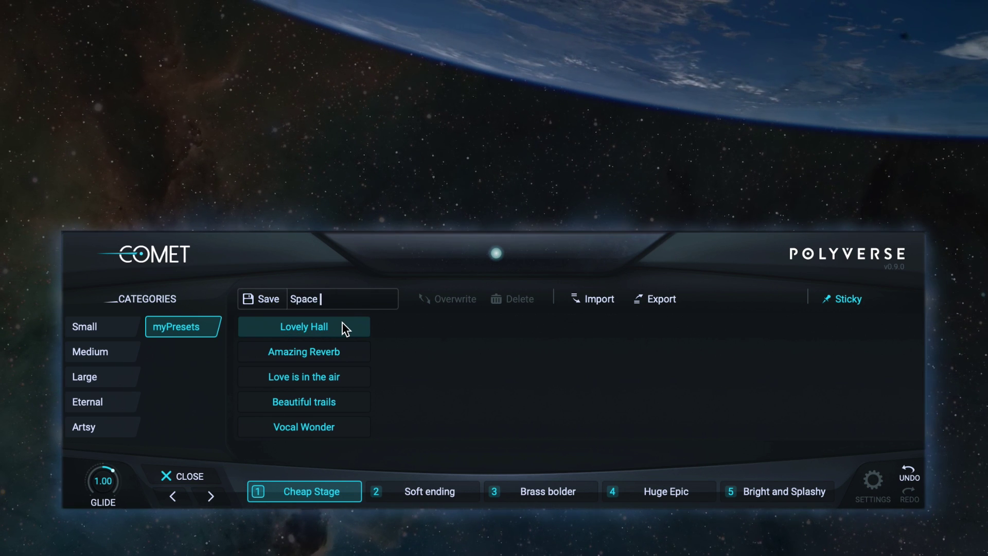
pyautogui.write(' Exploration')
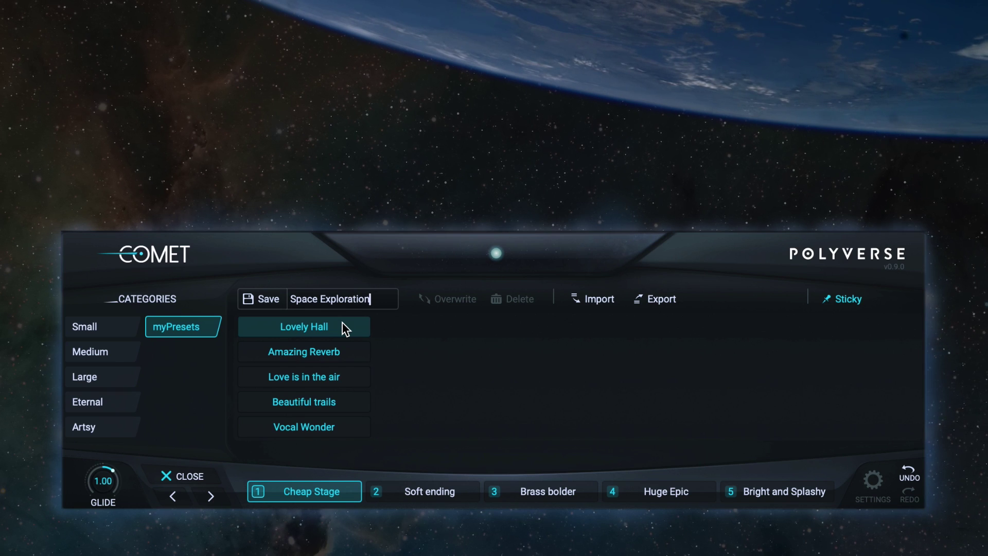
pyautogui.press('Return')
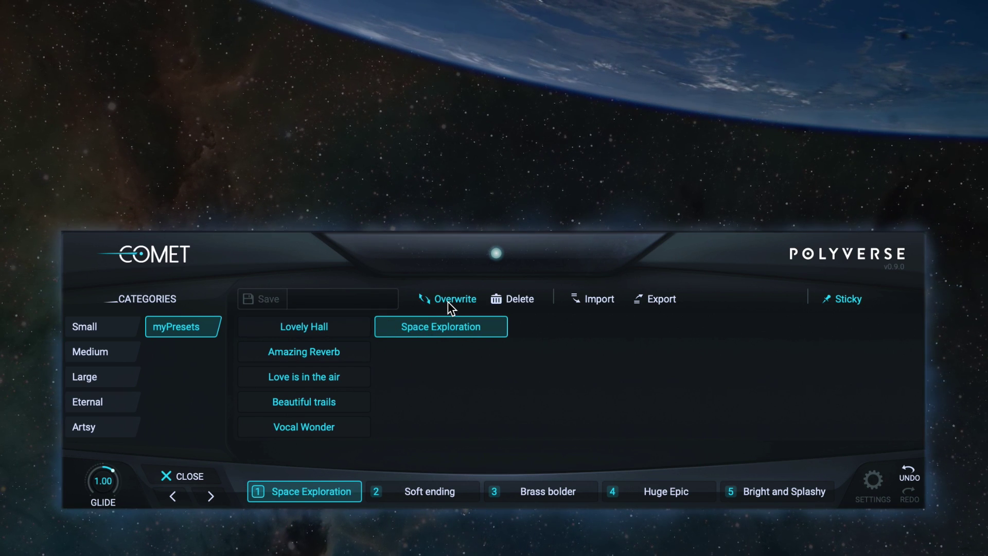
pyautogui.click(508, 300)
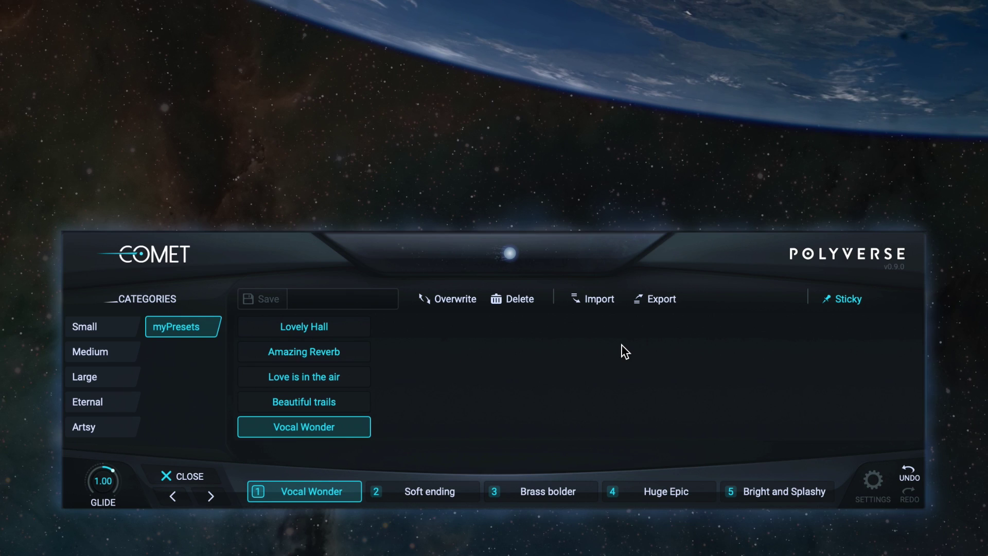
# Turn Sticky off, load Beautiful trails, then Amazing Reverb into slot 1.
pyautogui.click(839, 303)
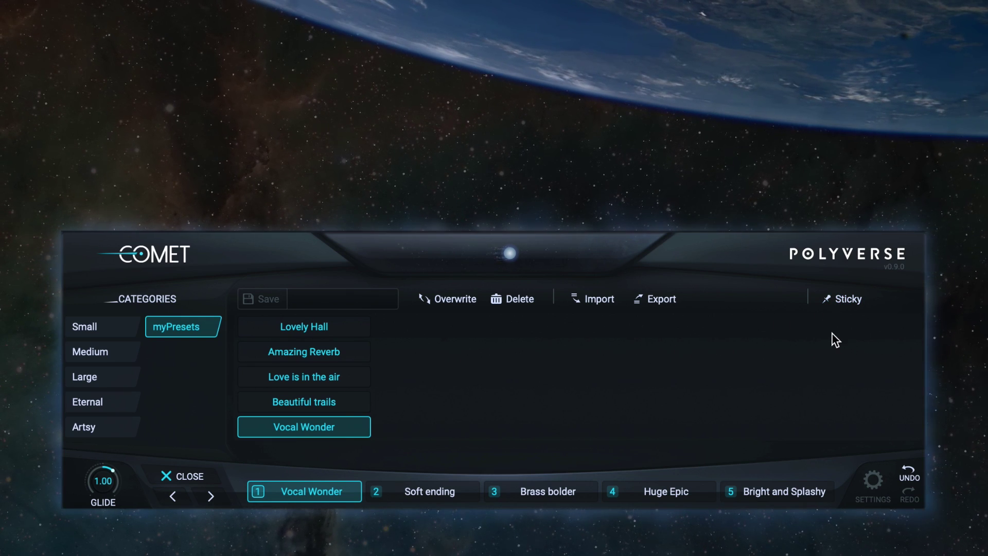
pyautogui.click(319, 398)
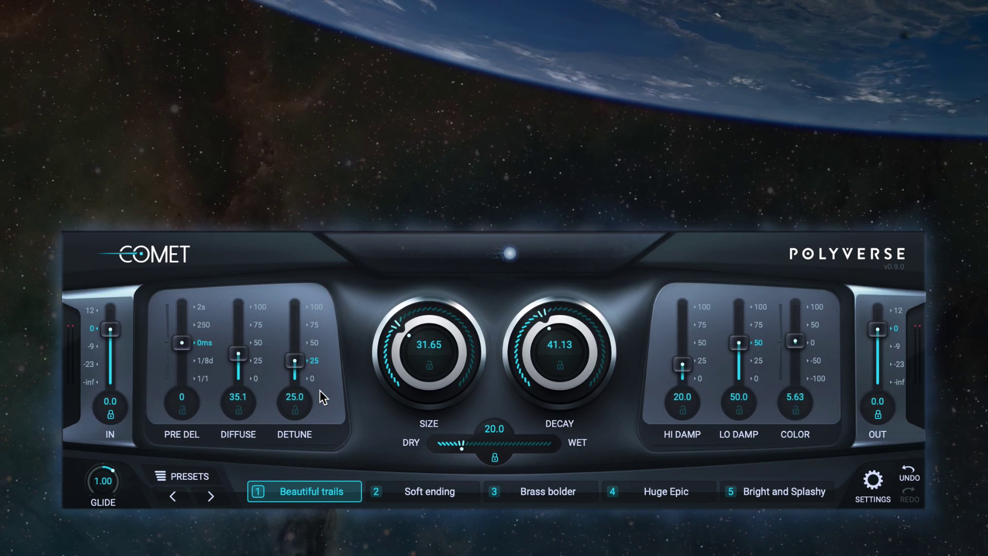
pyautogui.click(194, 474)
pyautogui.click(320, 352)
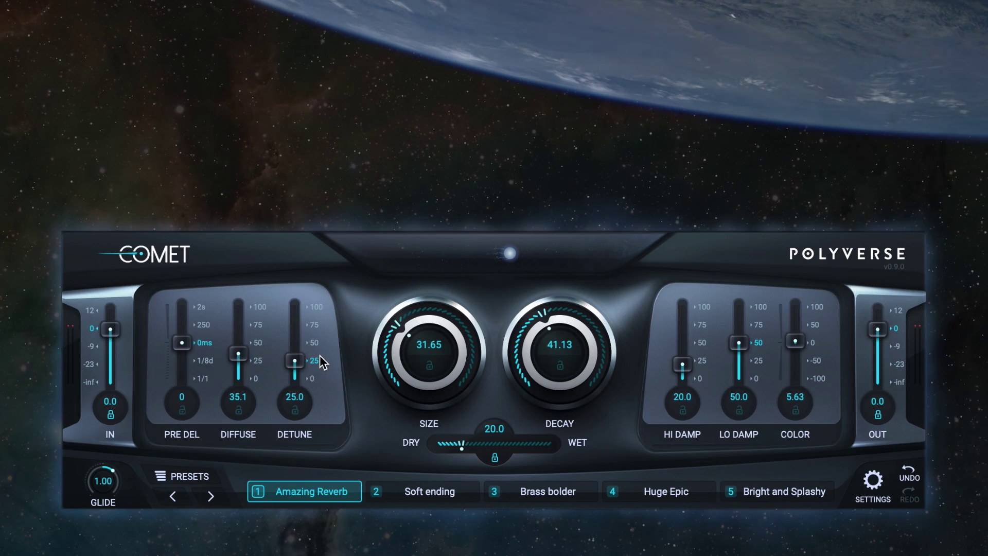
# With Sticky on, audition The big freeze, Twang Jam, Dronage and Abiogenesis, ending on Long Neck.
pyautogui.click(196, 474)
pyautogui.click(844, 299)
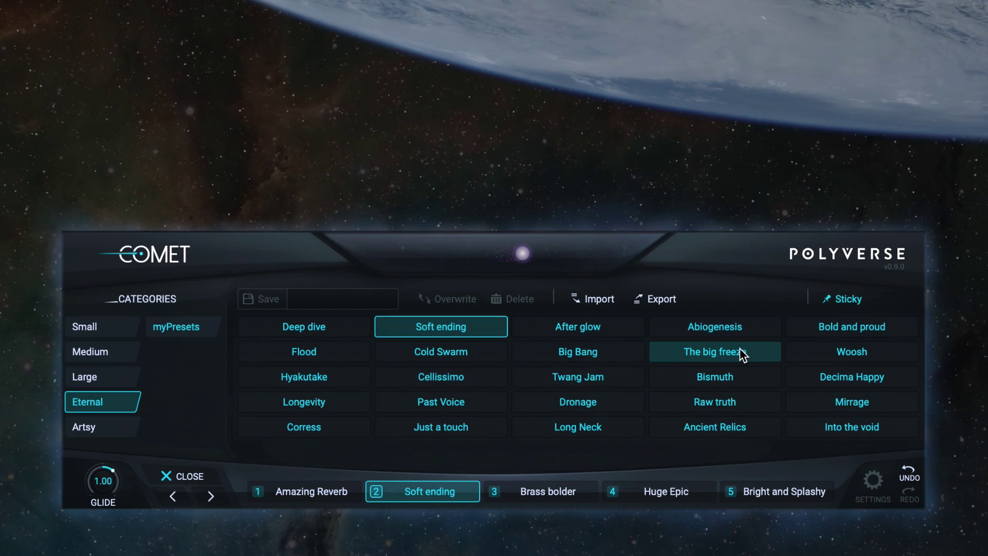
pyautogui.click(741, 348)
pyautogui.click(613, 377)
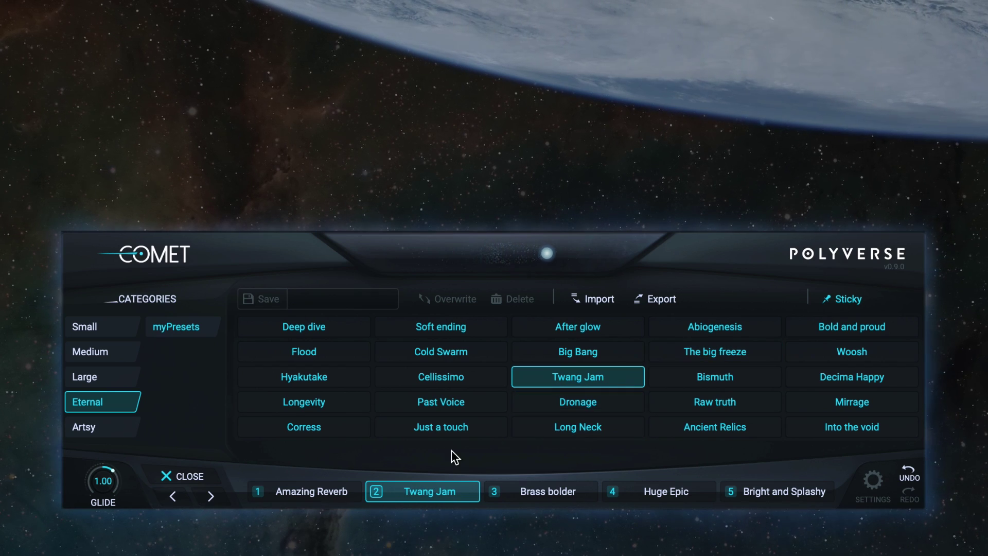
pyautogui.click(211, 497)
pyautogui.click(211, 496)
pyautogui.click(211, 496)
pyautogui.click(185, 498)
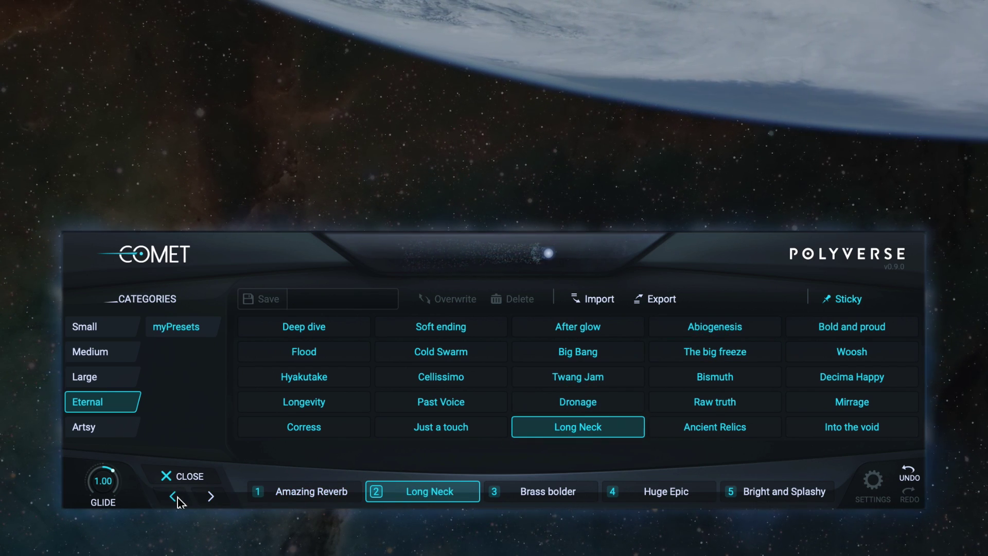